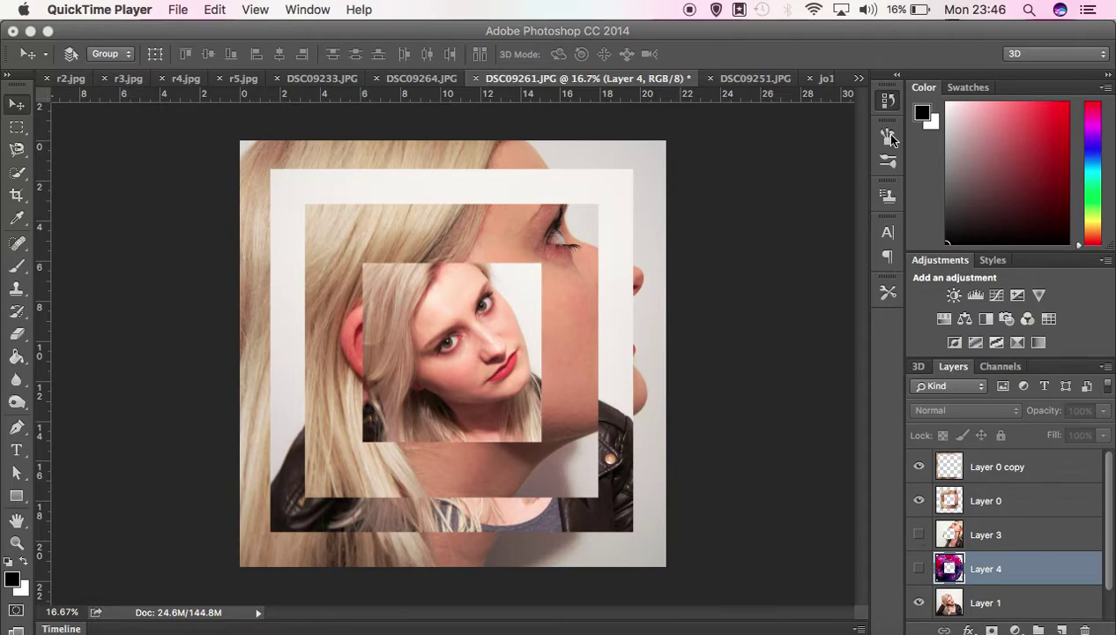
Close the Properties panel from its flyout menu and scroll up the History panel list.
left_click(889, 103)
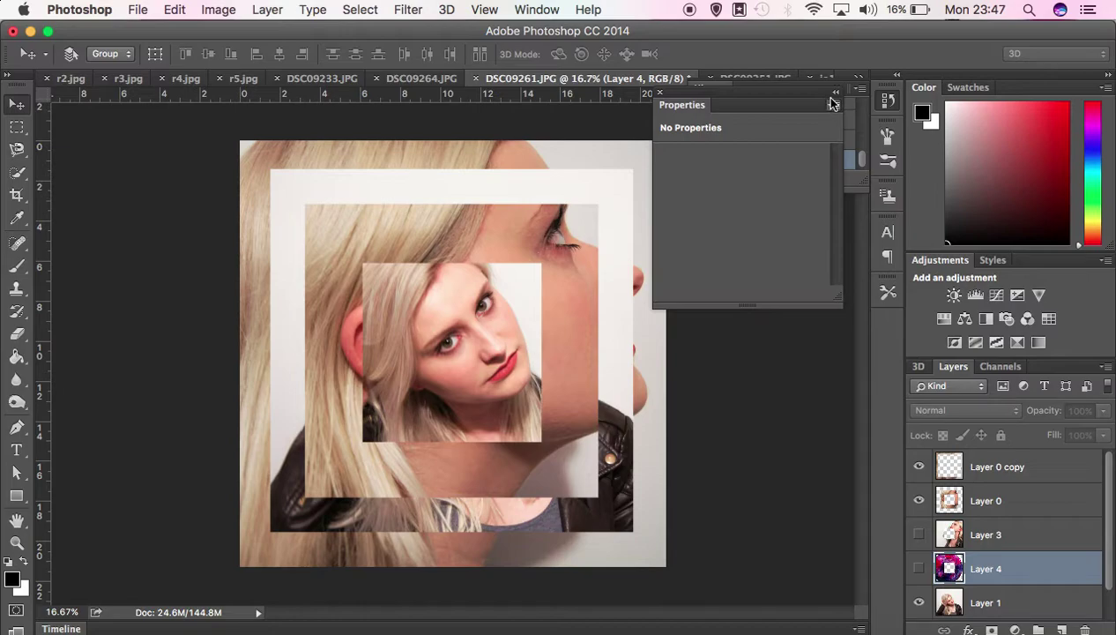
left_click(833, 106)
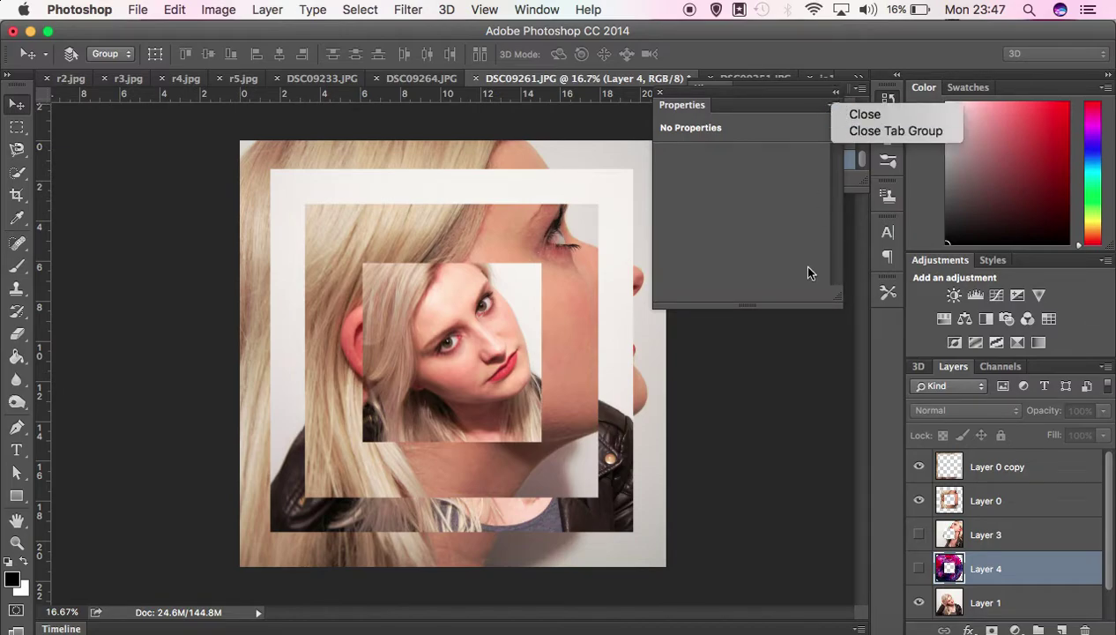
left_click(859, 115)
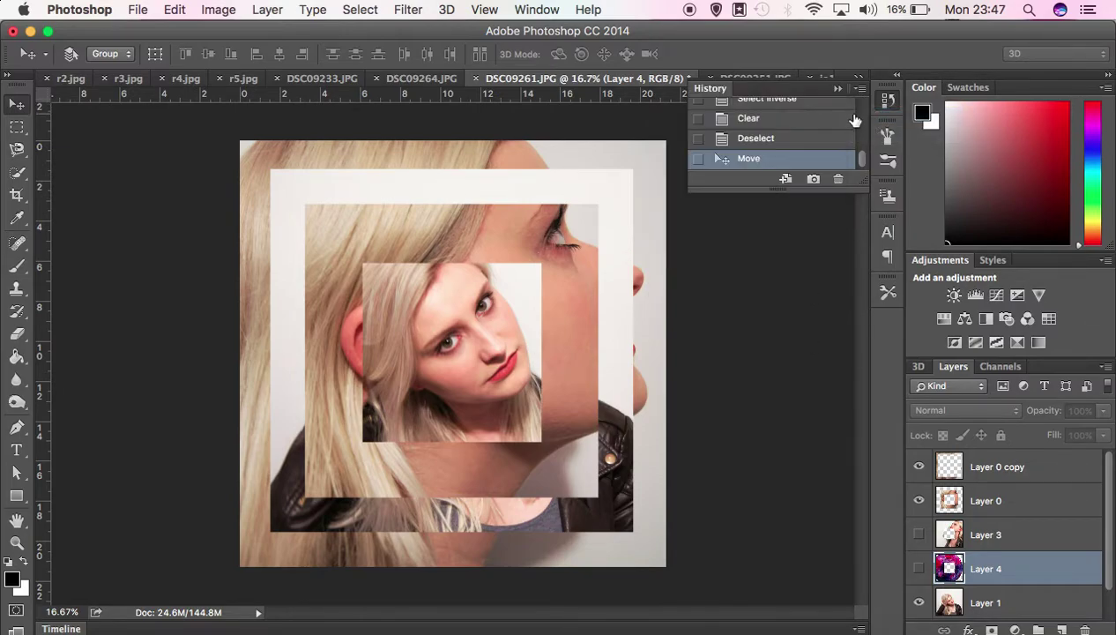
left_click_drag(864, 160, 866, 134)
Revert to the Crop history state, hide Layers 3, 1 and 2, and drag Layer 0 to the top.
left_click(804, 133)
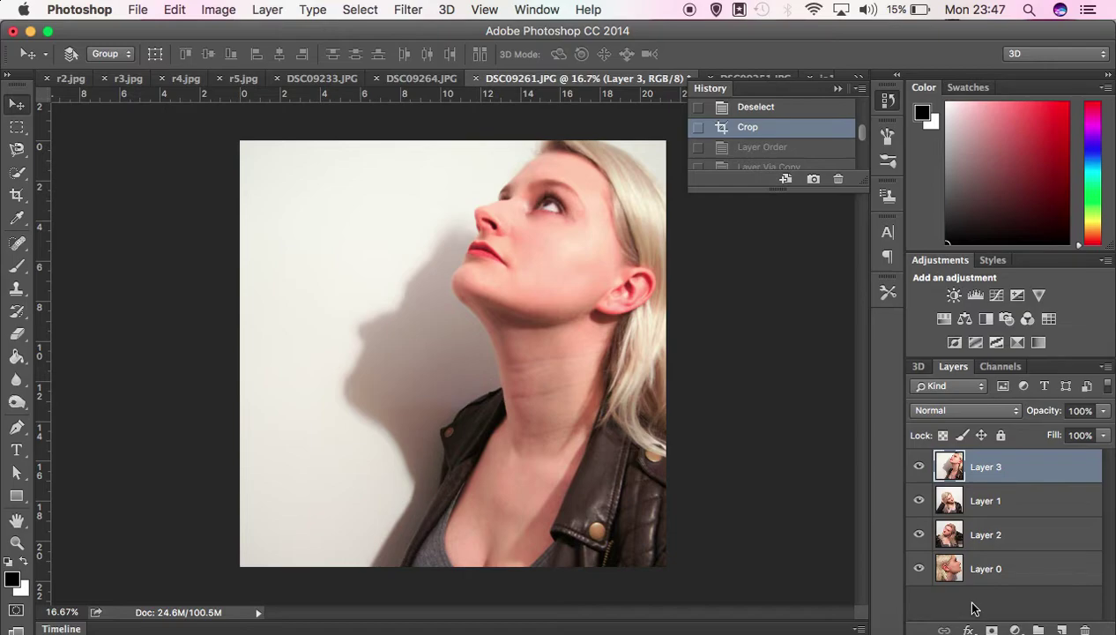
left_click(919, 466)
left_click(918, 500)
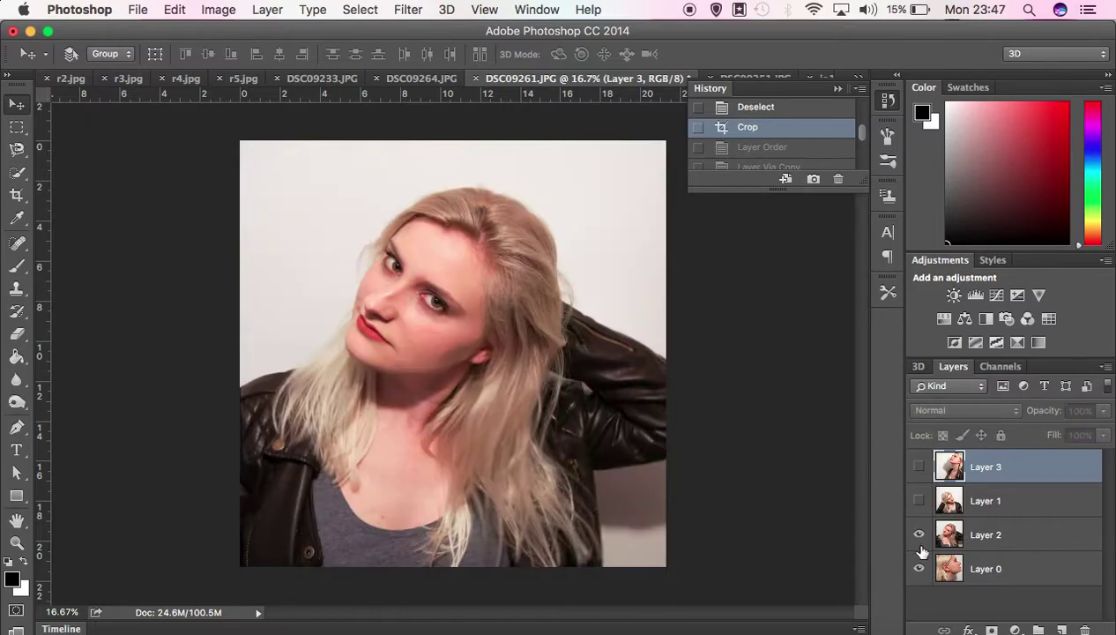
left_click(918, 534)
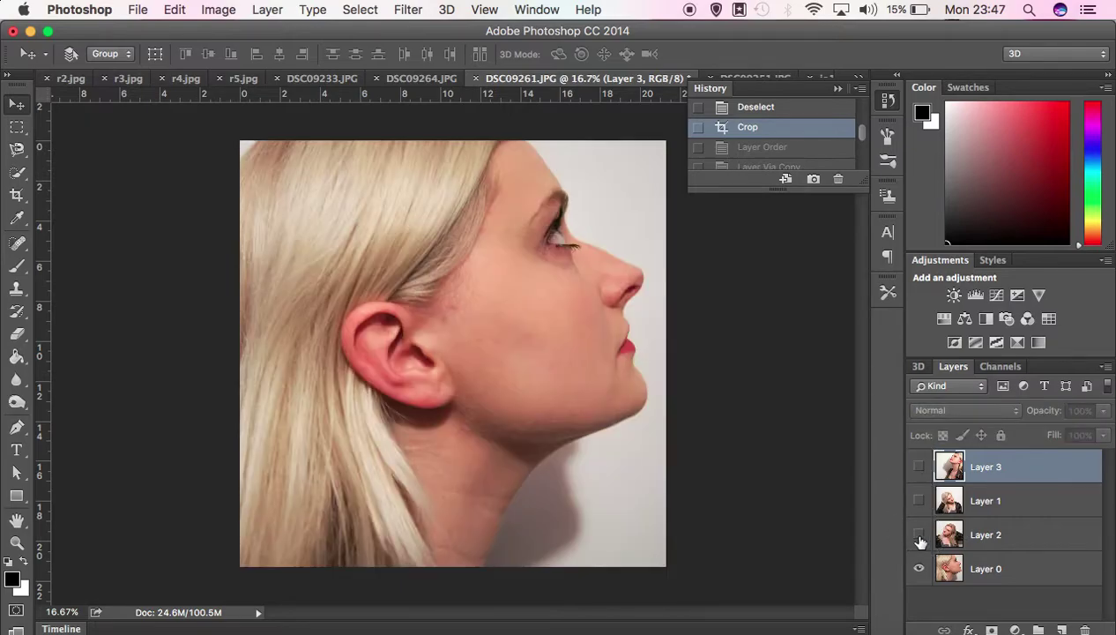
left_click(993, 573)
left_click_drag(994, 578, 994, 462)
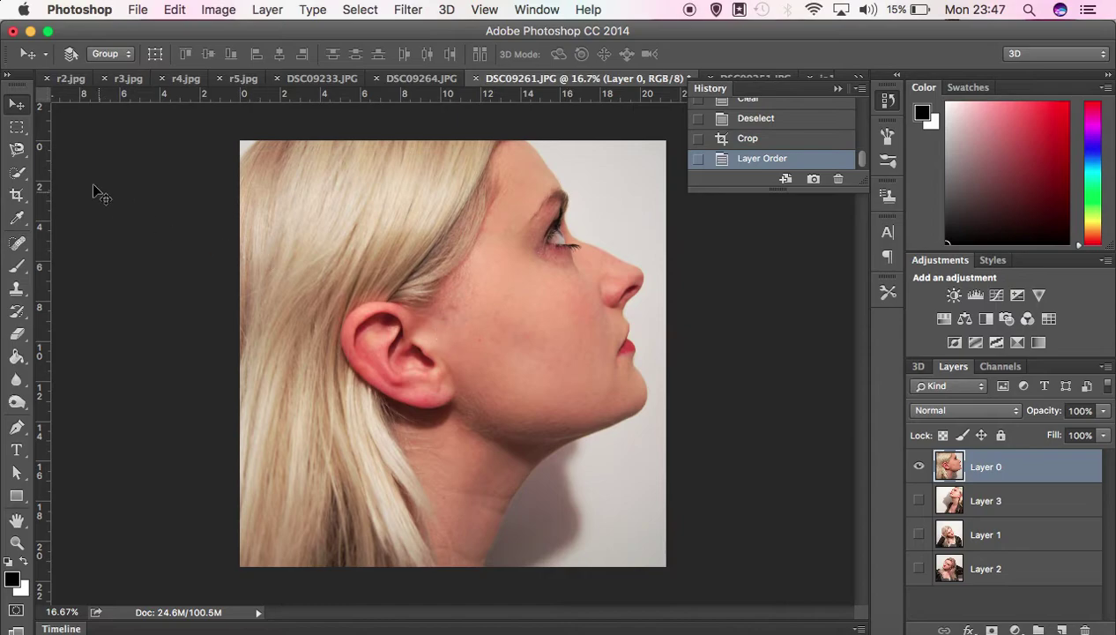
left_click(17, 127)
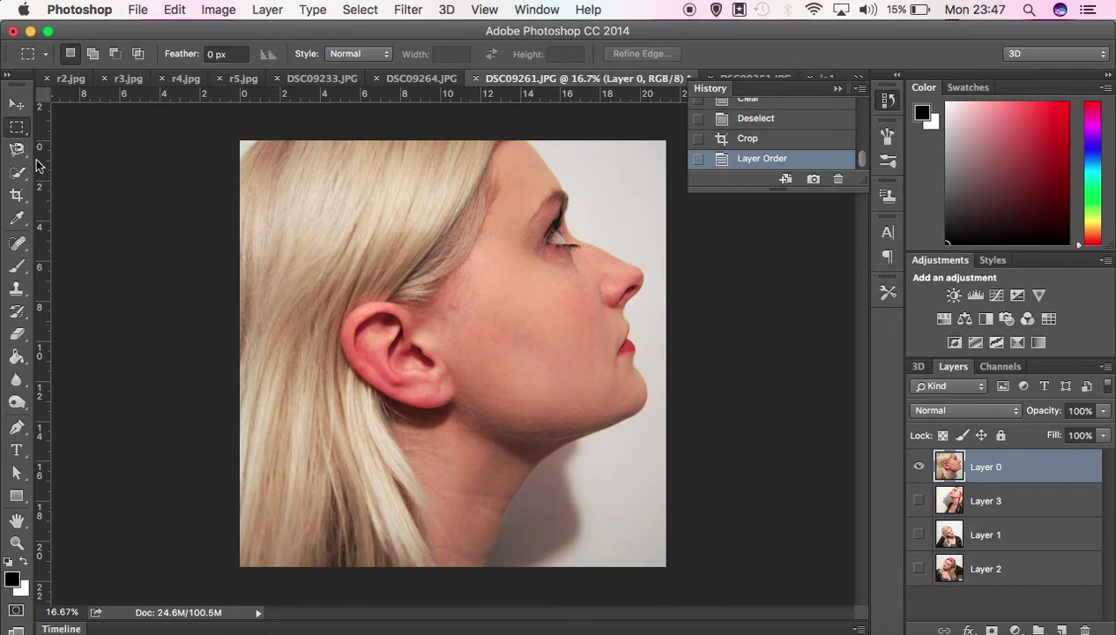
Try two rectangular marquee selections, deselect, then copy Layer 0 to a new layer with Cmd+J.
left_click(19, 131)
left_click(88, 124)
left_click_drag(305, 213, 568, 381)
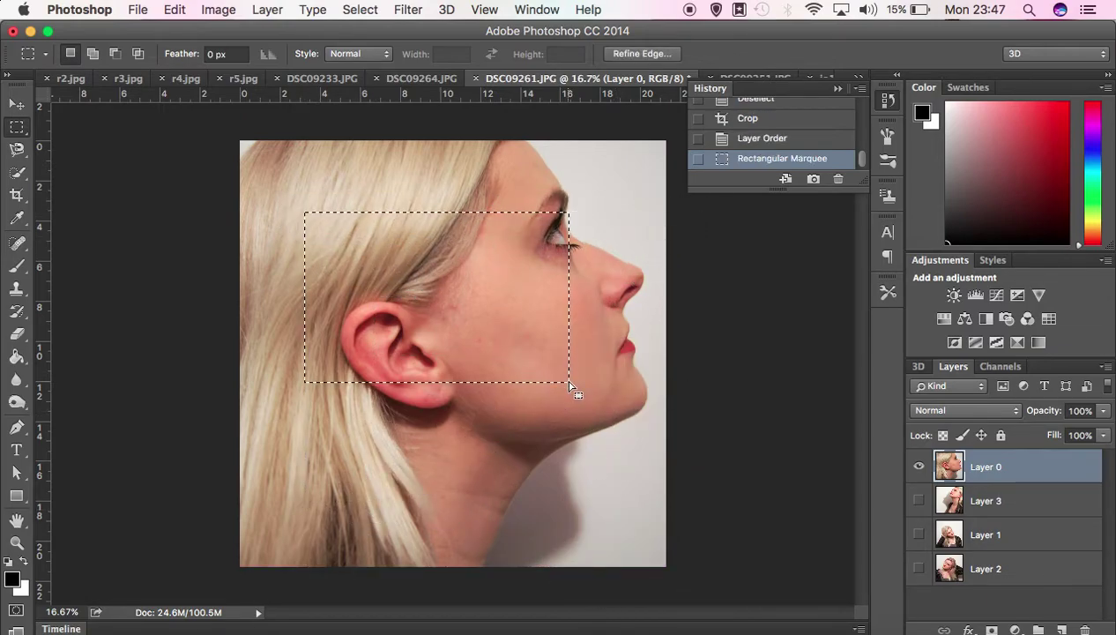
key("super+d")
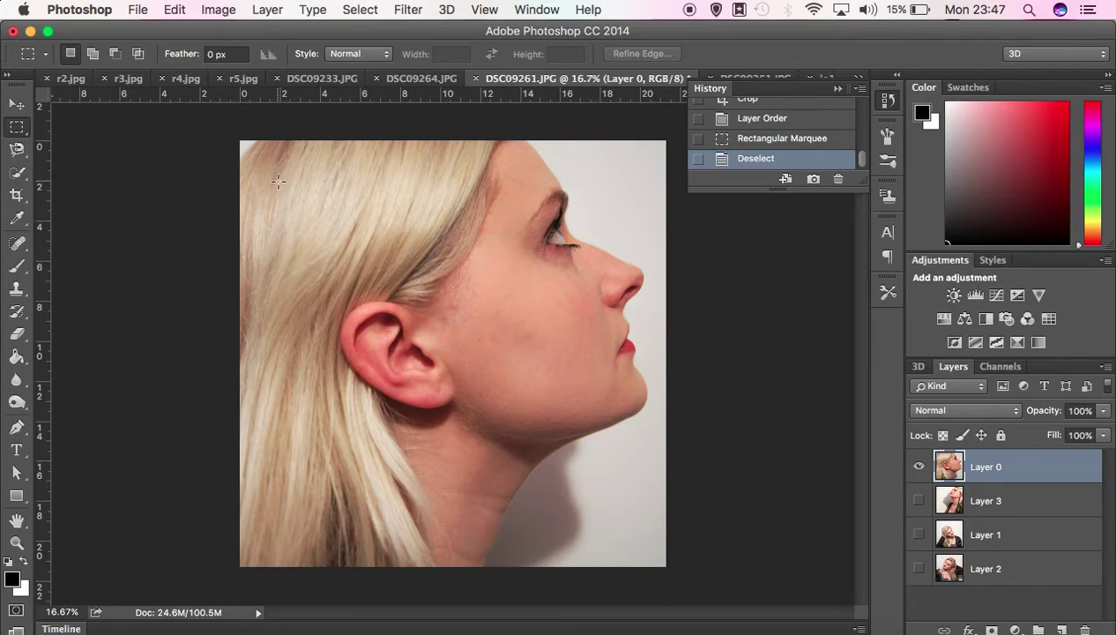
left_click_drag(277, 180, 623, 571)
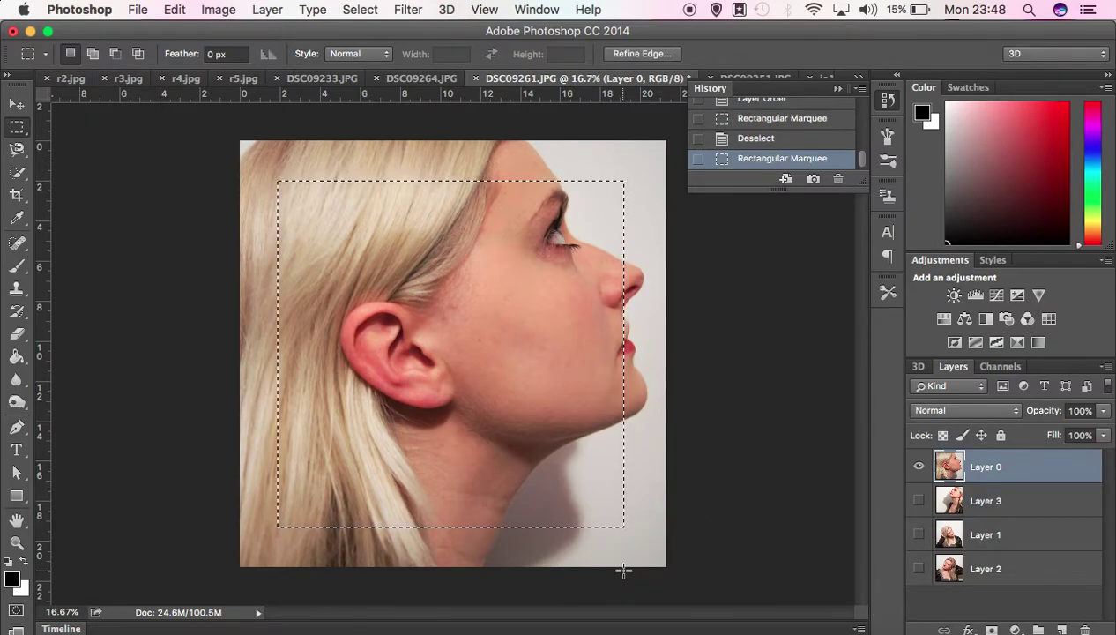
key("super+d")
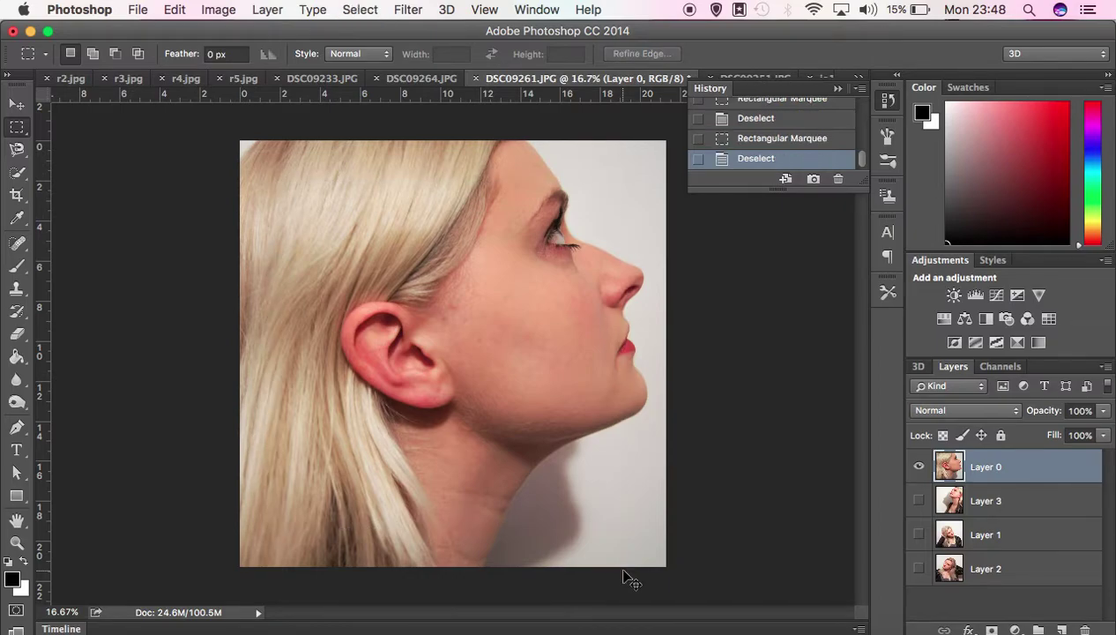
key("super+j")
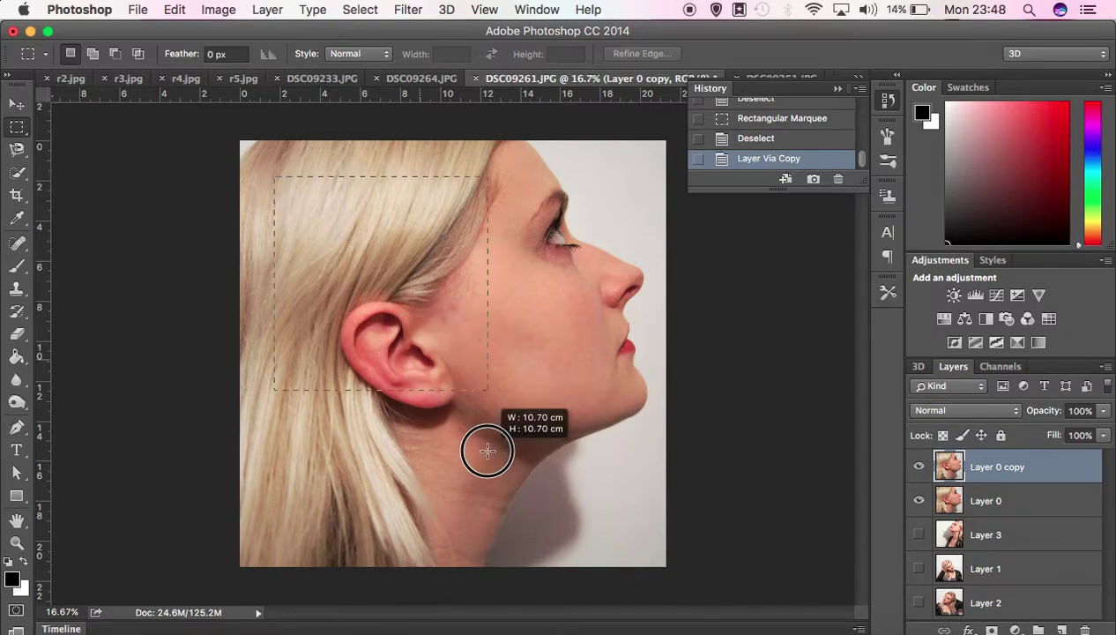
Clear a roughly 17.71 cm square from Layer 0 copy and deselect.
left_click_drag(488, 451, 624, 548)
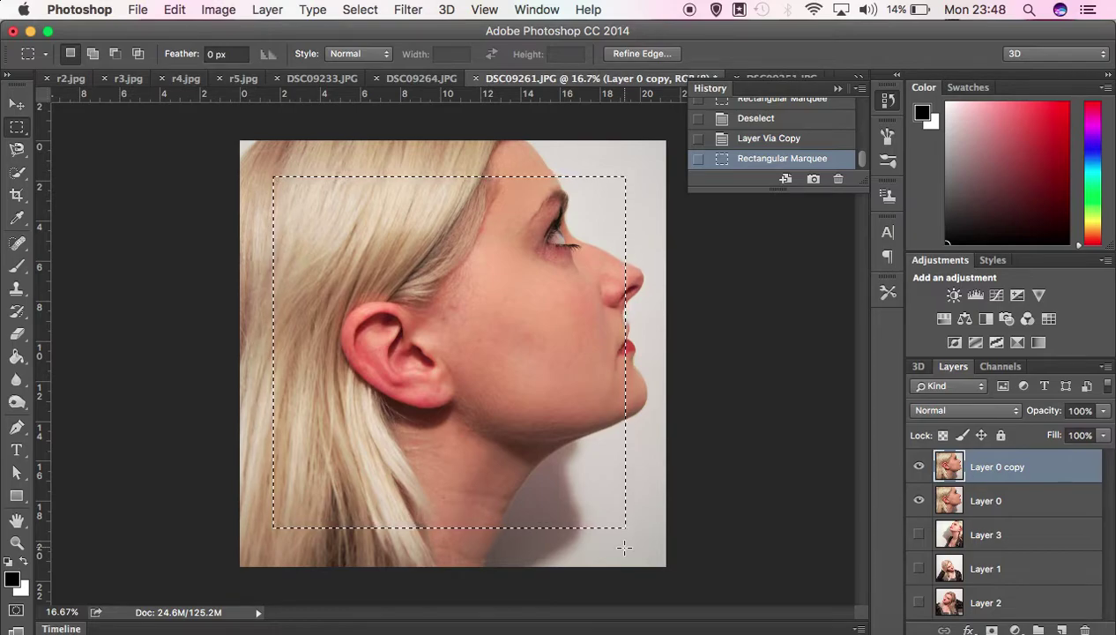
key("Delete")
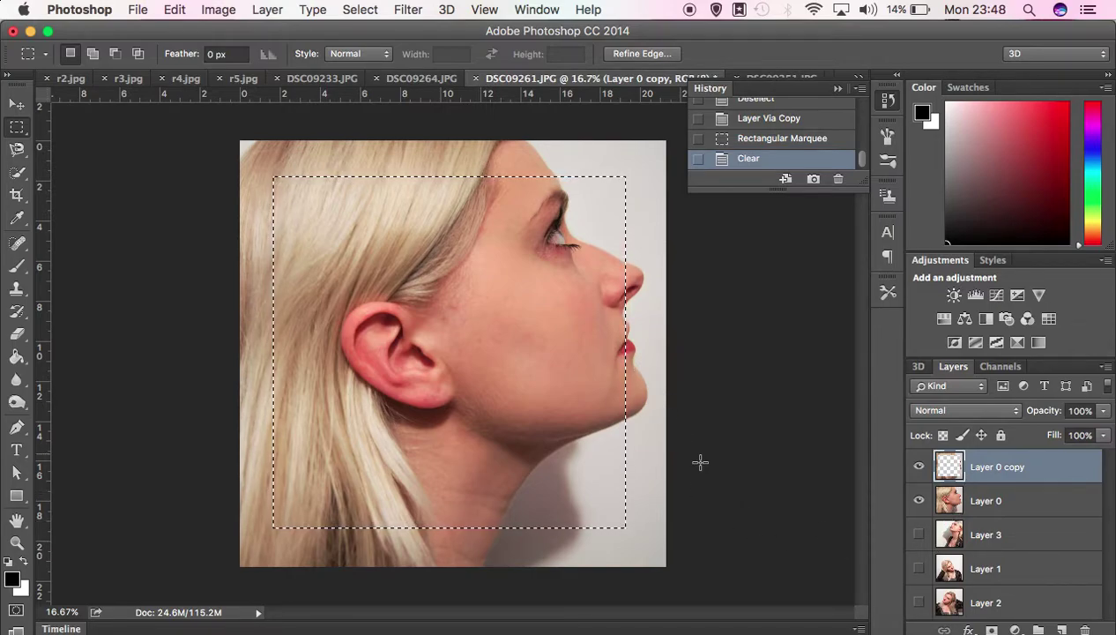
key("super+d")
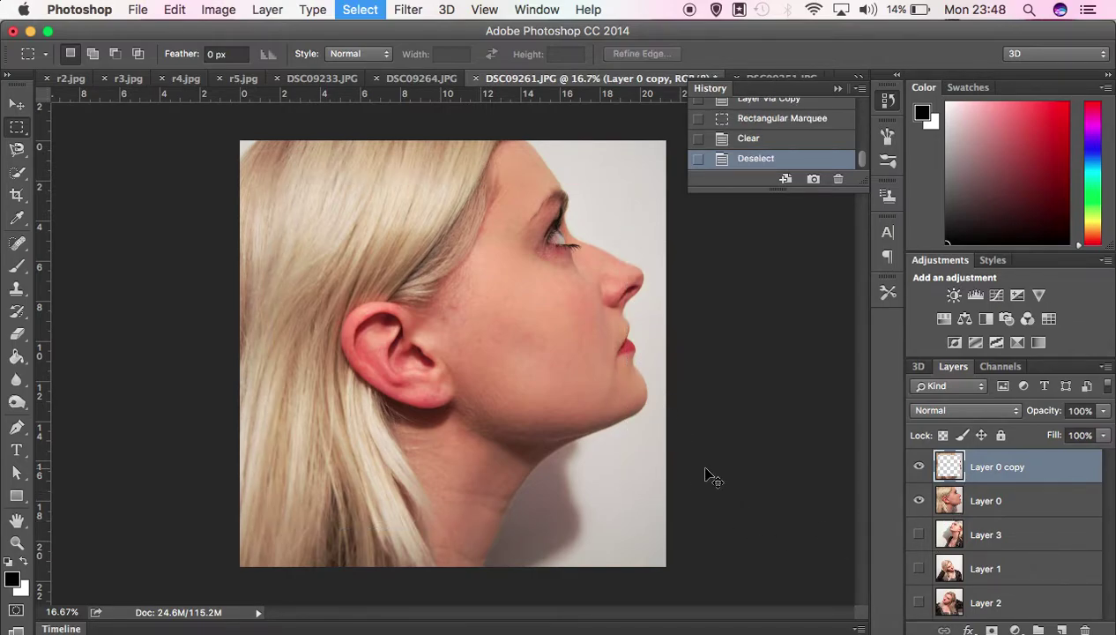
Set Layer 0 to 53% opacity and marquee a 14.36 cm square inside the window.
left_click(977, 503)
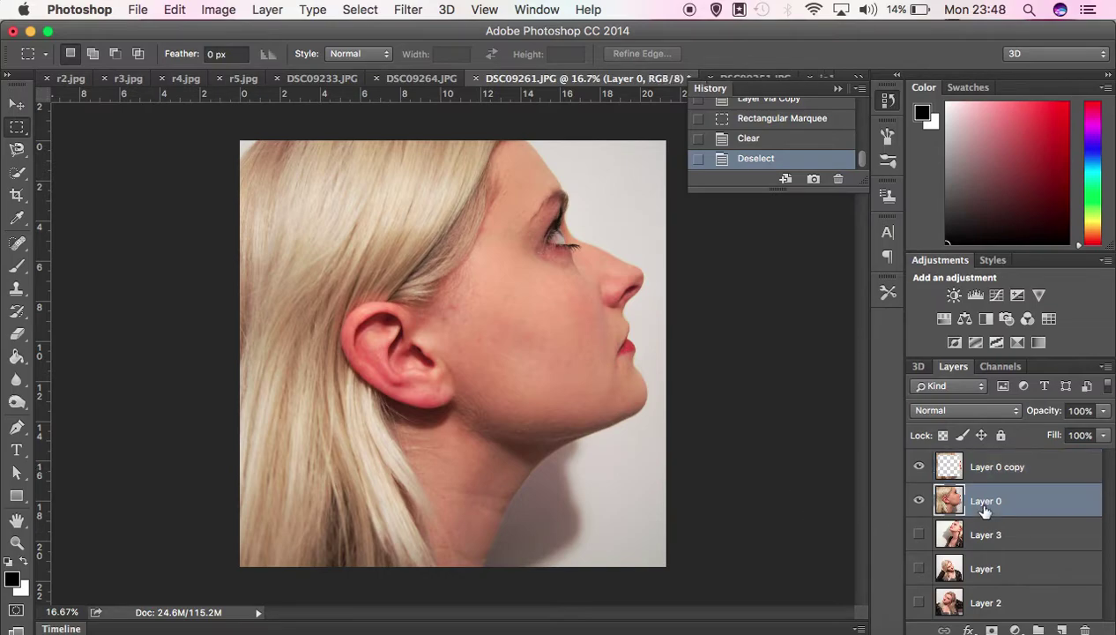
left_click(1103, 410)
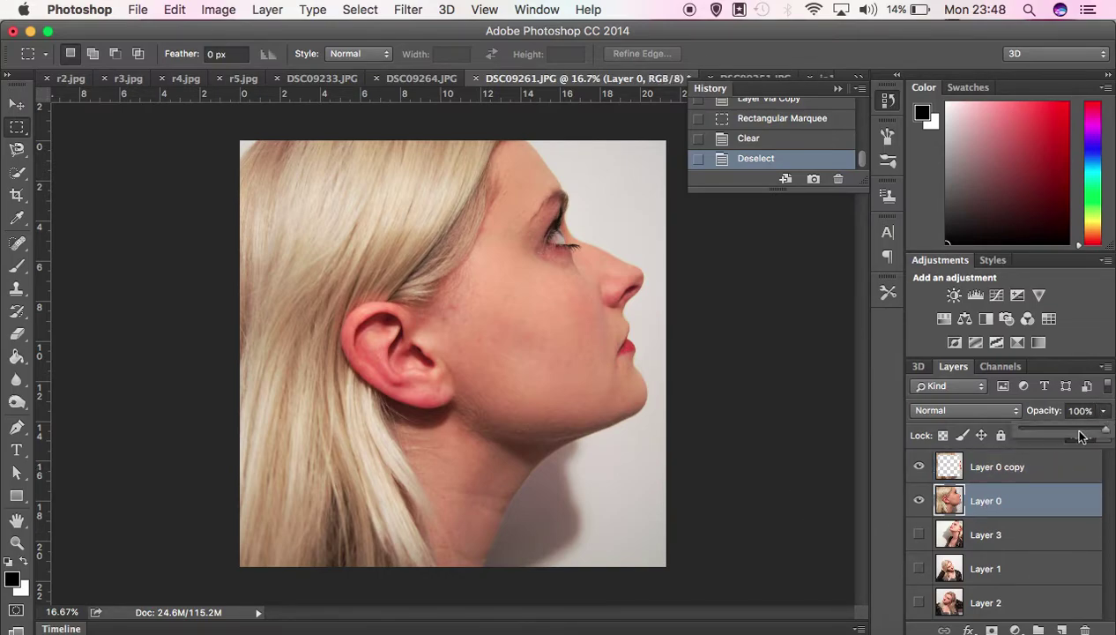
left_click_drag(1065, 434, 1064, 429)
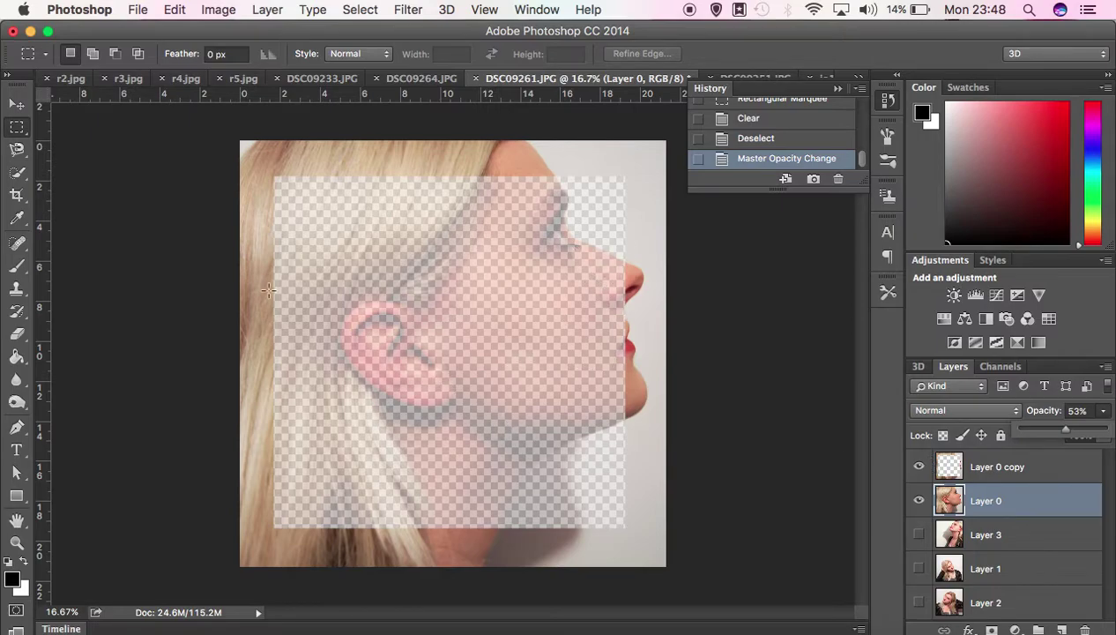
left_click(37, 130)
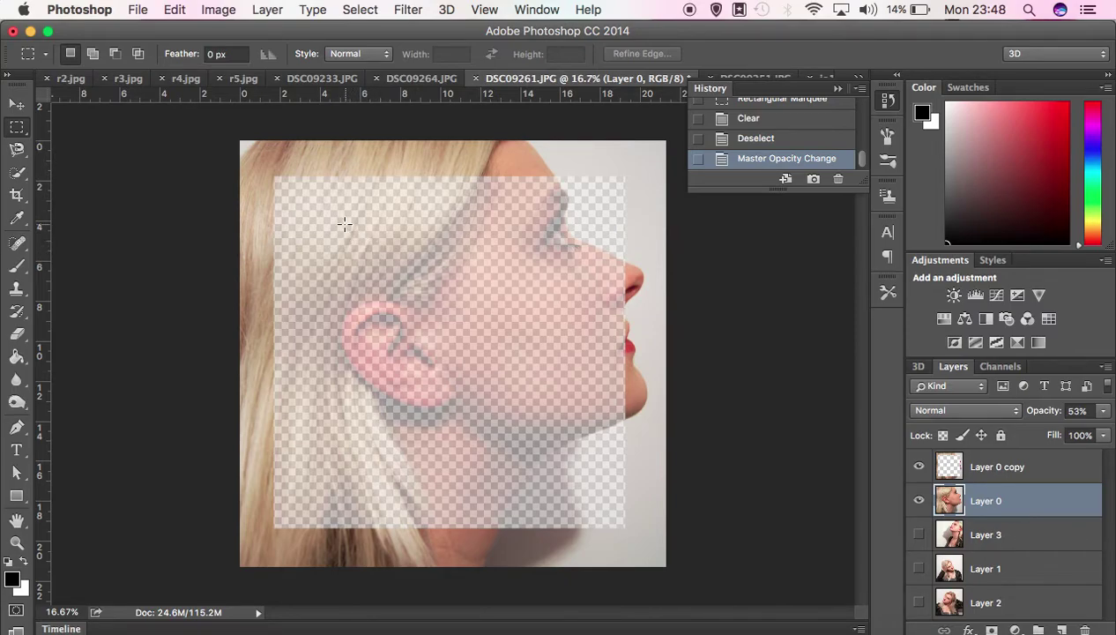
left_click(305, 208)
left_click_drag(305, 208, 592, 520)
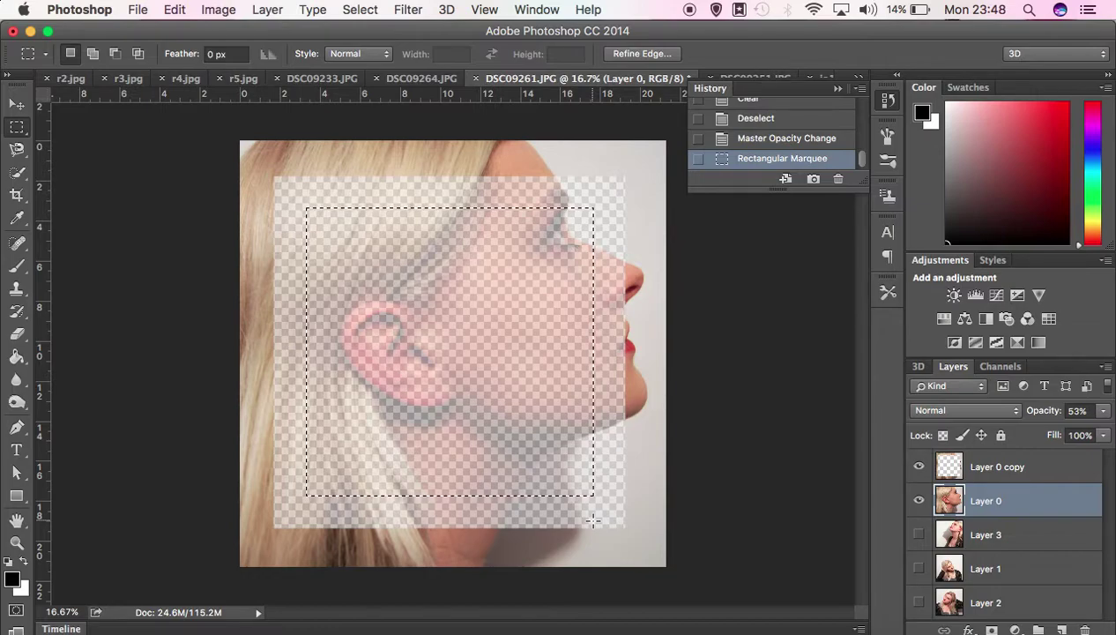
Invert the selection, clear Layer 0 outside the inner square, and restore its opacity to 100%.
left_click(358, 10)
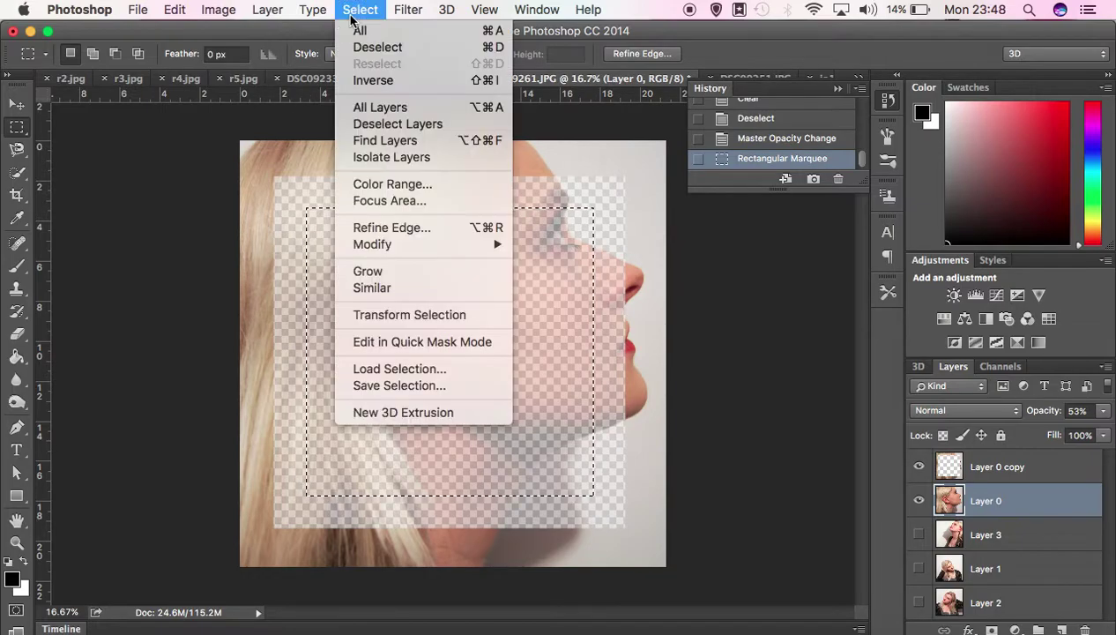
left_click(370, 80)
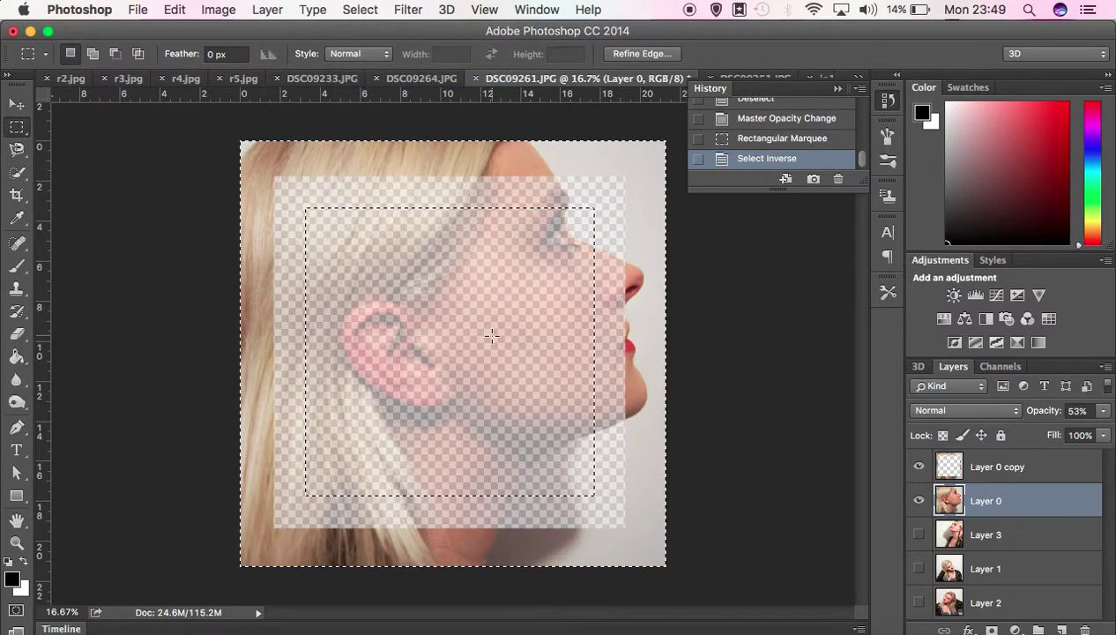
key("Delete")
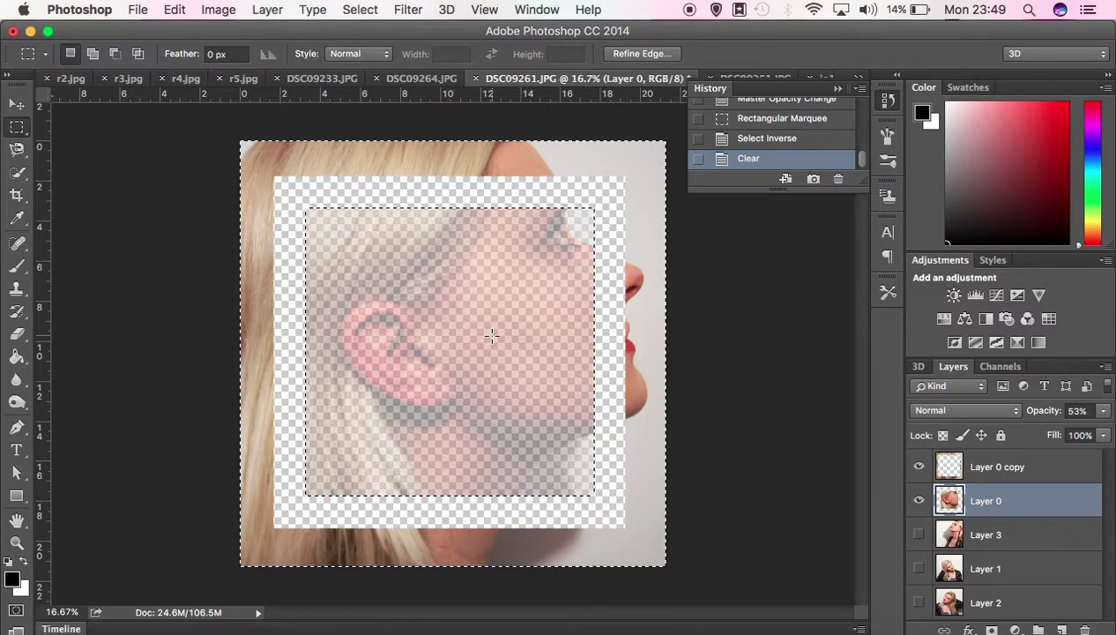
left_click(492, 342)
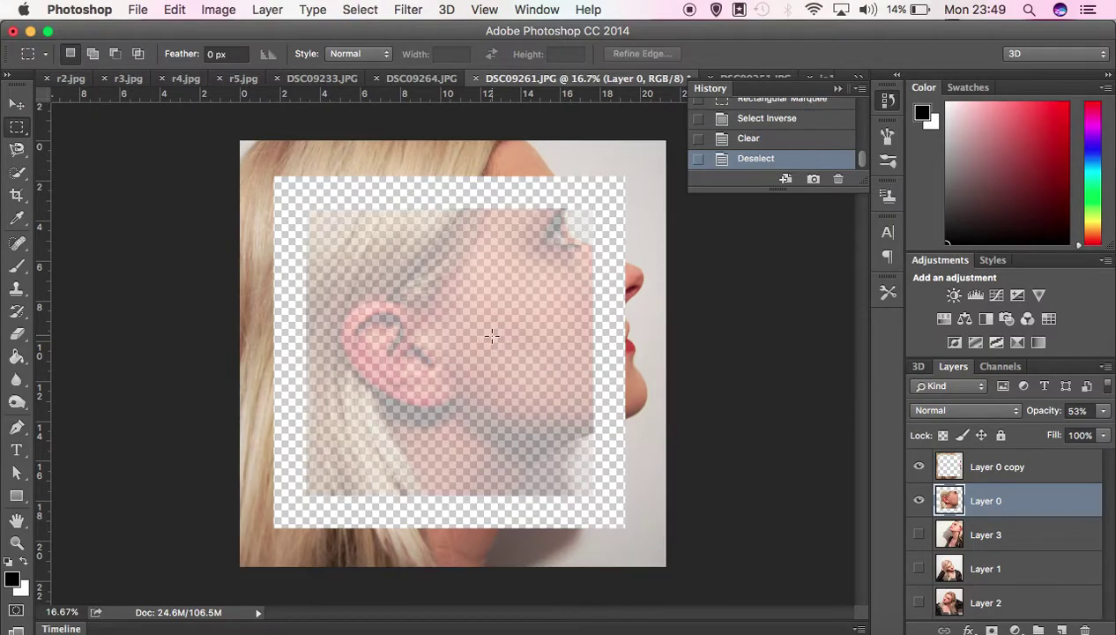
left_click(1102, 410)
left_click_drag(1065, 434, 1109, 440)
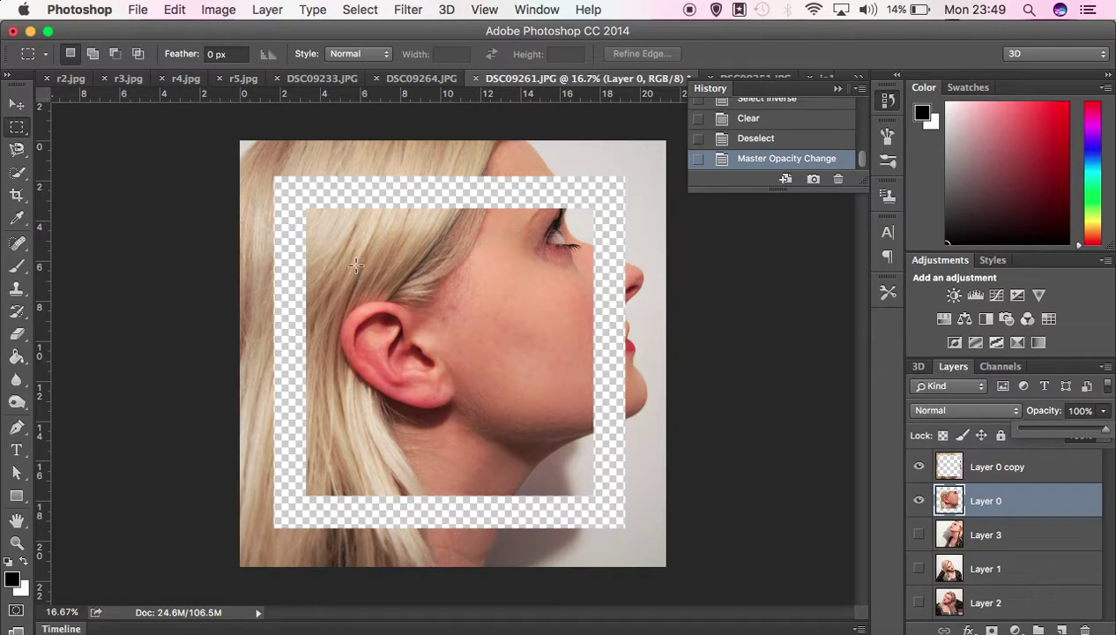
Delete a 9.70 cm square from Layer 0 over the ear and cheek.
left_click_drag(354, 256, 568, 449)
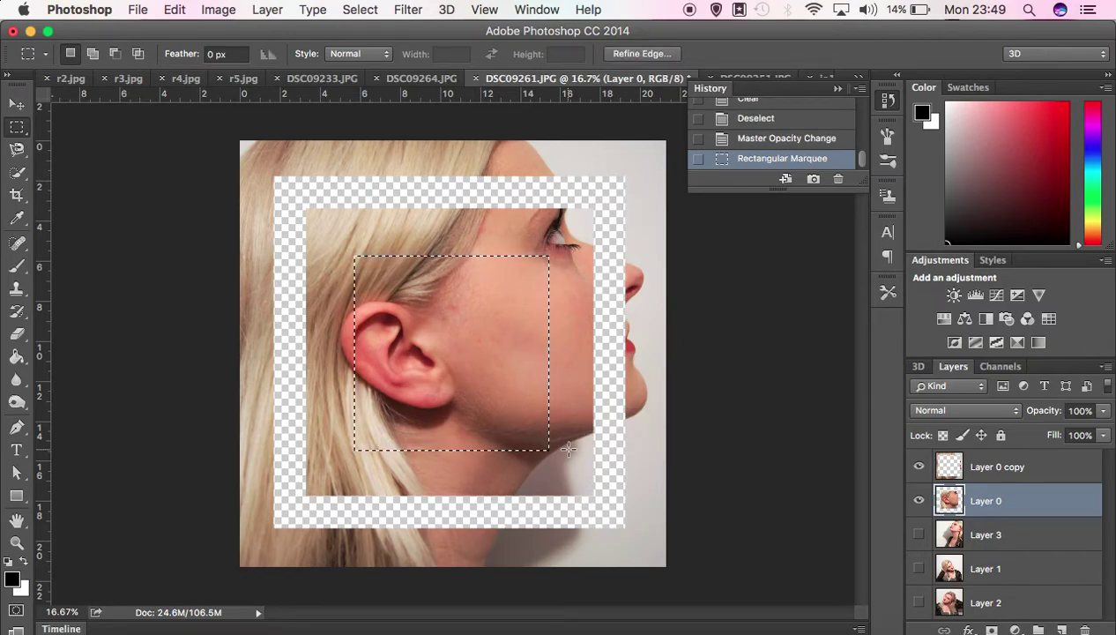
key("Delete")
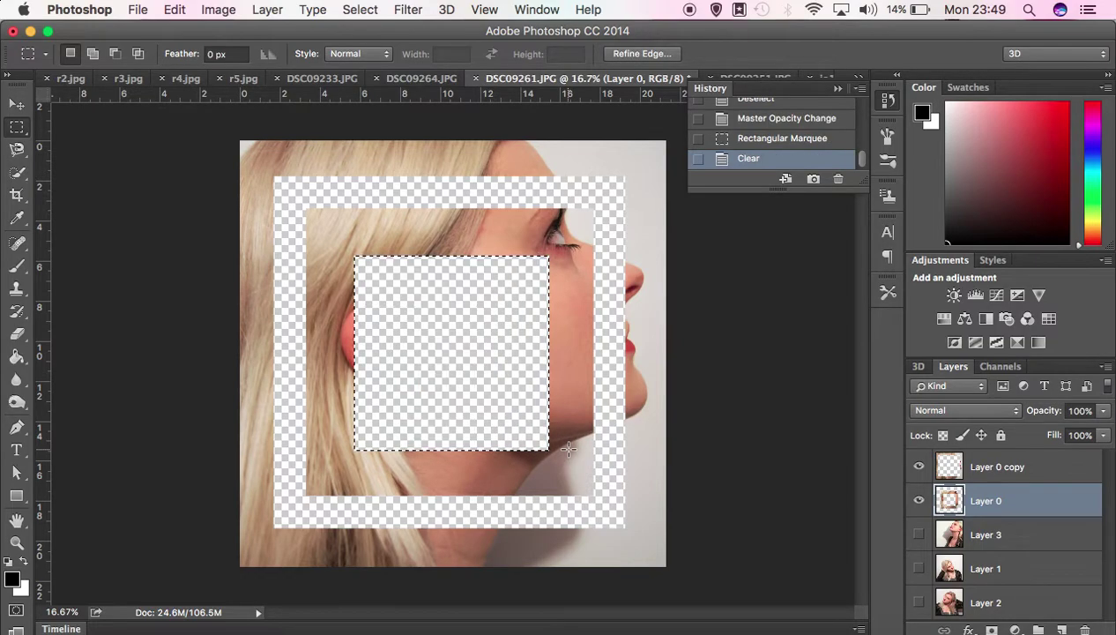
Show Layer 3, clear its centre square, deselect, and make Layer 1 visible.
left_click(919, 535)
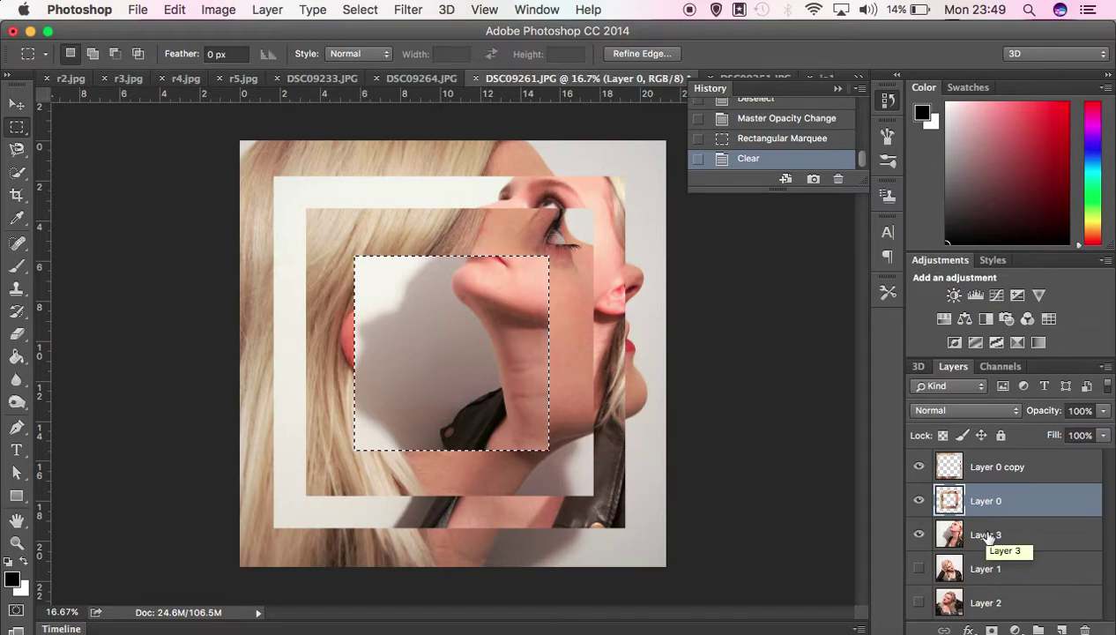
left_click(988, 537)
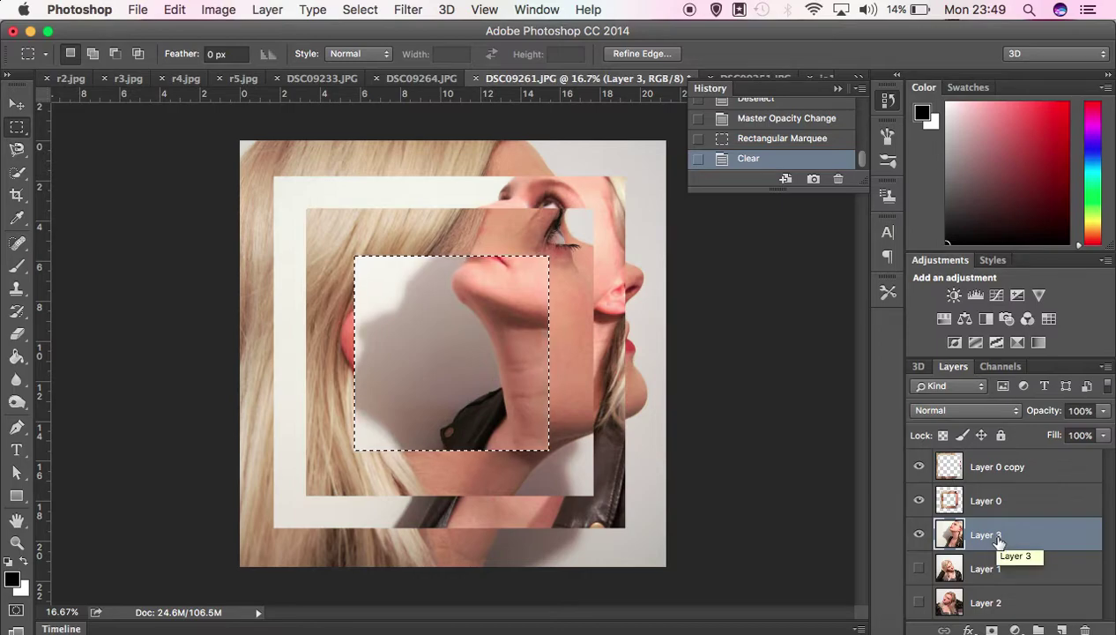
key("Delete")
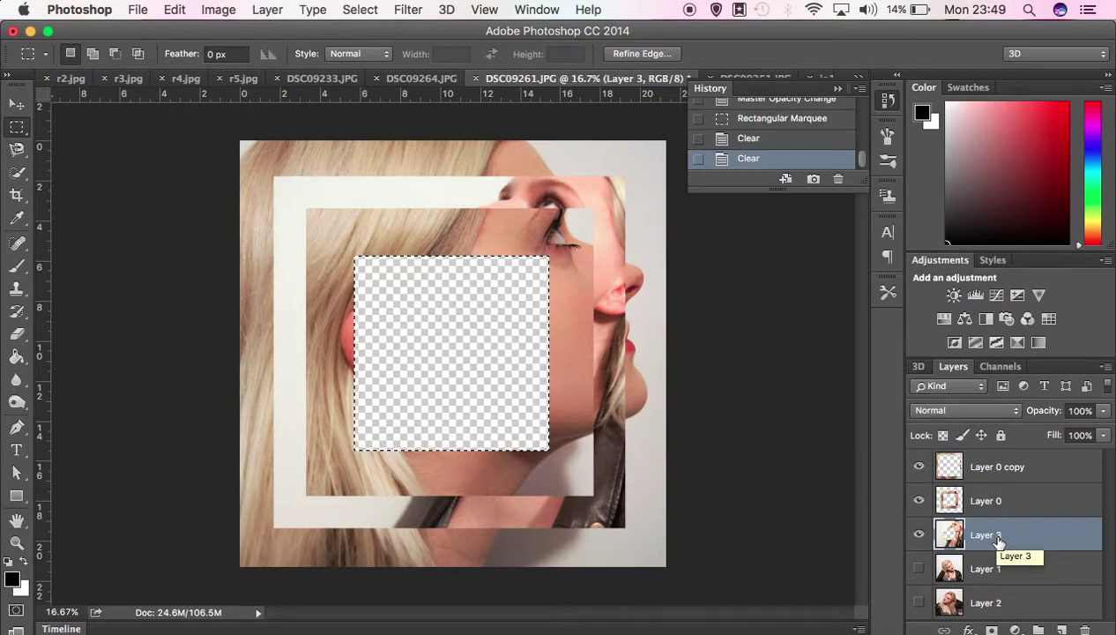
key("ctrl+d")
left_click(919, 568)
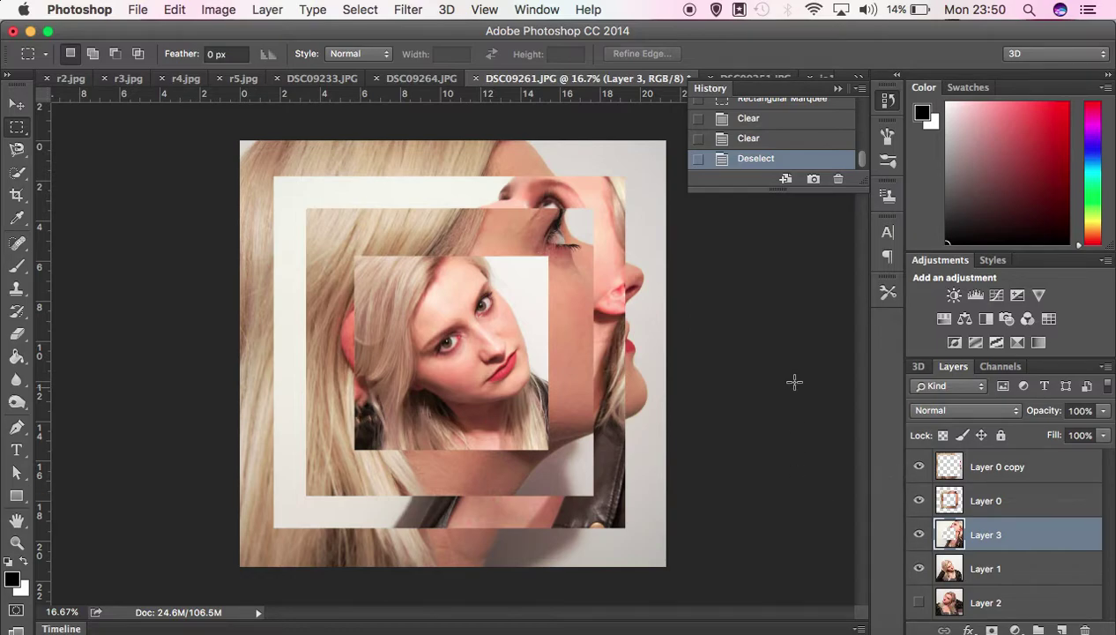
Move the watercolour sphere from jo1.psd into DSC09261.JPG as Layer 4.
left_click(837, 88)
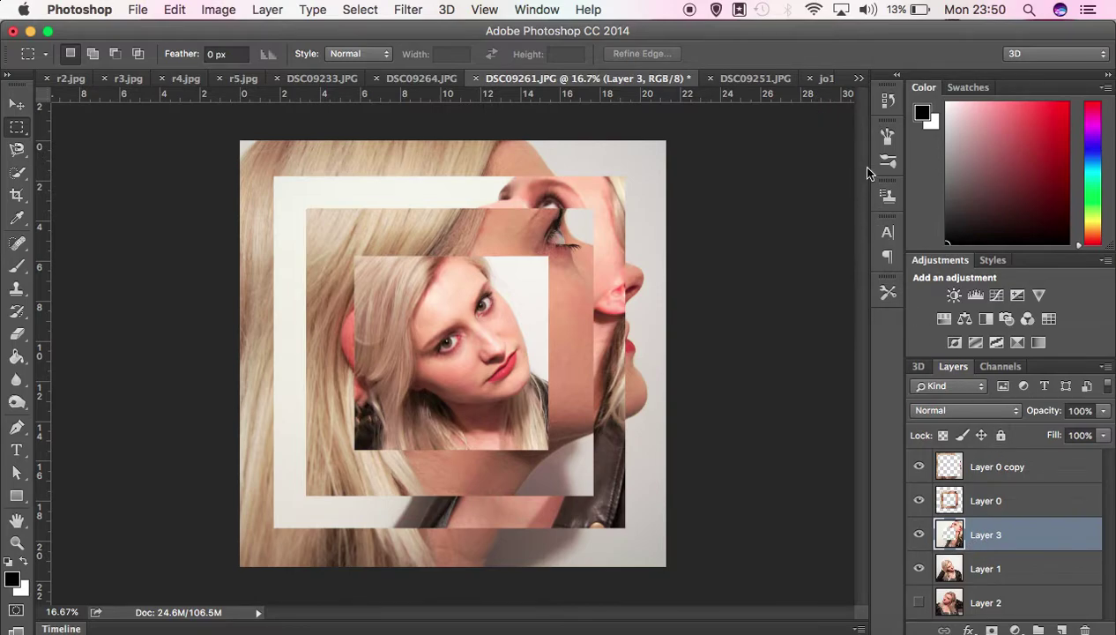
left_click(820, 82)
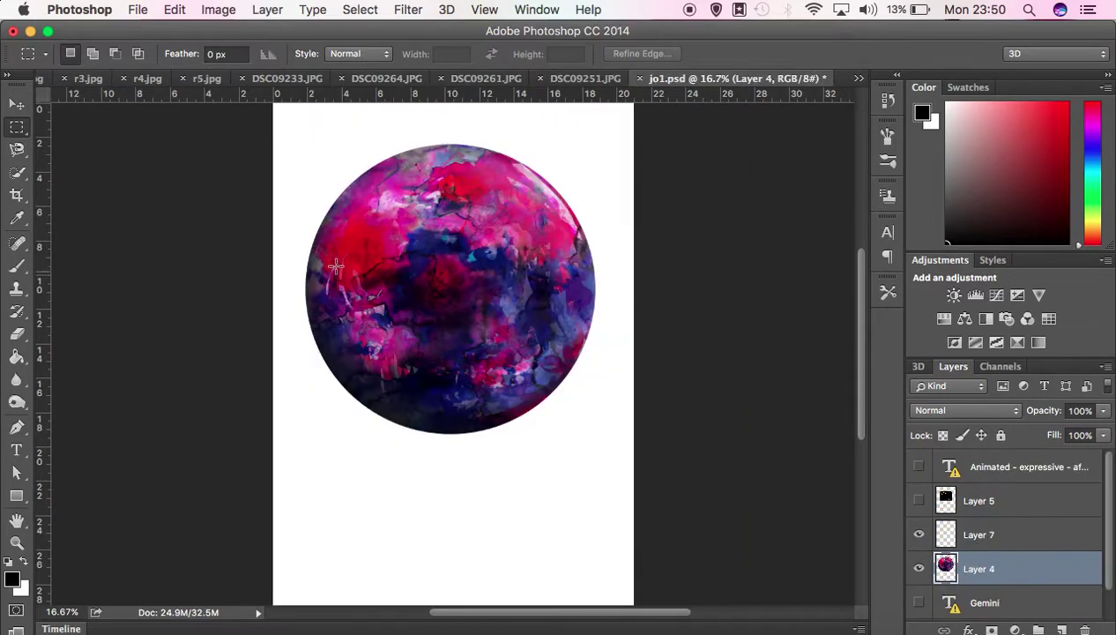
left_click(17, 104)
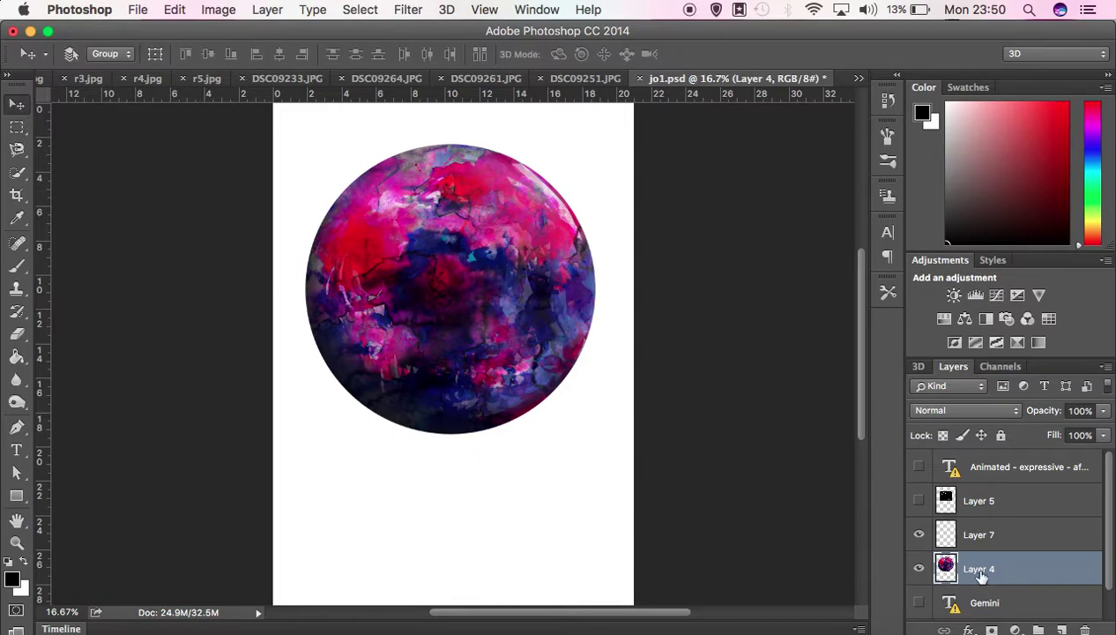
left_click_drag(523, 291, 466, 392)
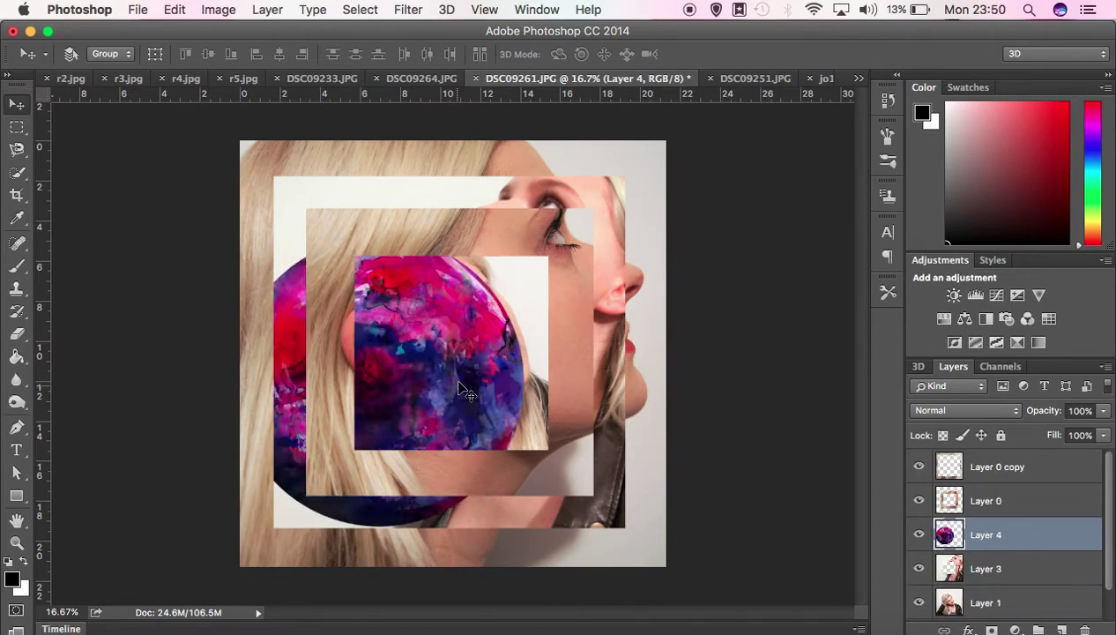
Free-transform Layer 4 to about 213% × 203% and commit the scaling.
key("ctrl+t")
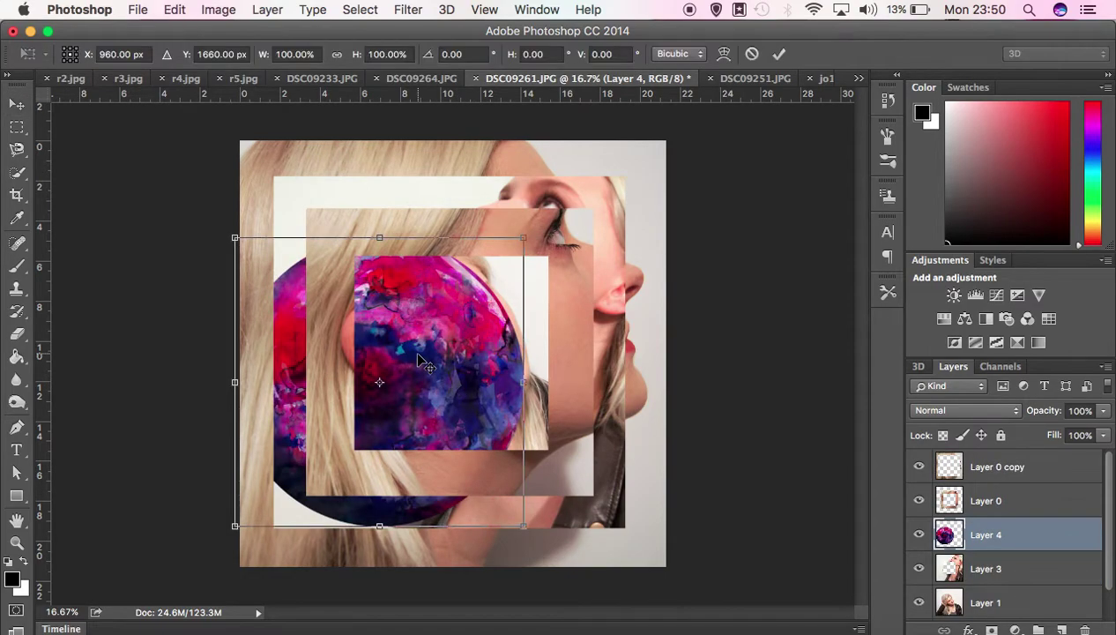
left_click_drag(524, 239, 750, 88)
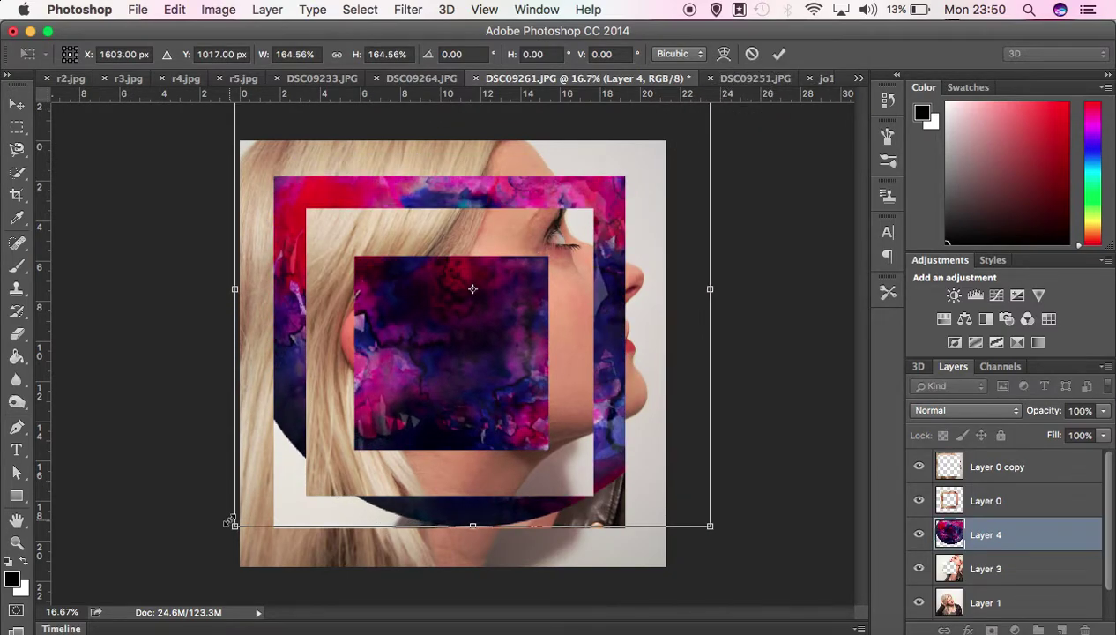
left_click_drag(231, 523, 125, 631)
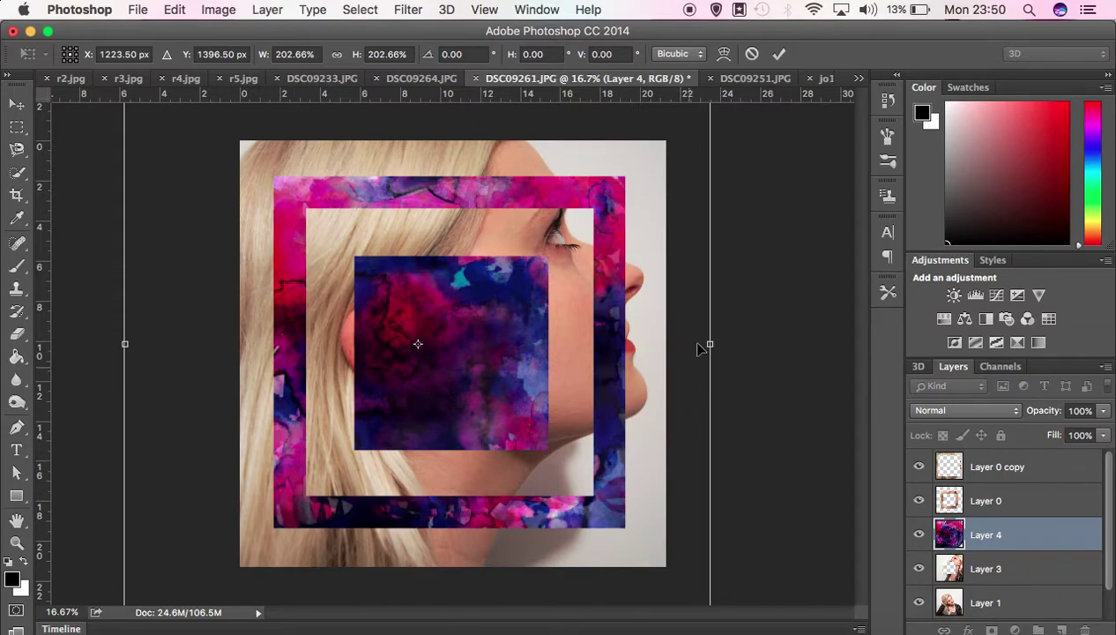
left_click_drag(709, 344, 740, 344)
left_click(779, 53)
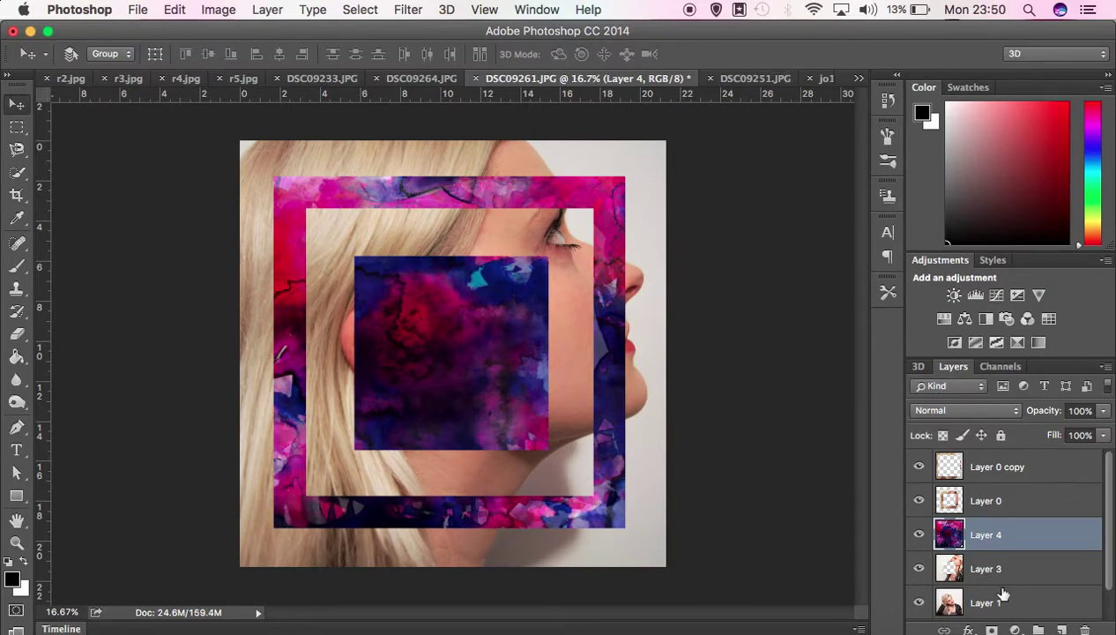
scroll(1004, 601, "down", 1)
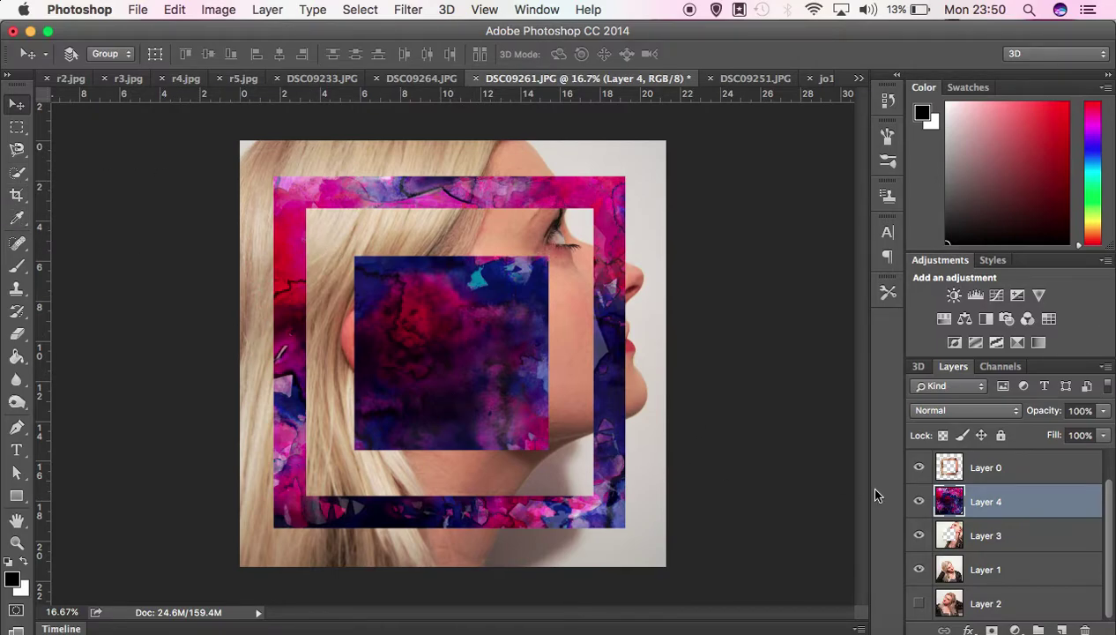
Hide Layer 3 and delete a roughly 6.63 cm centred square from watercolour Layer 4.
left_click(919, 538)
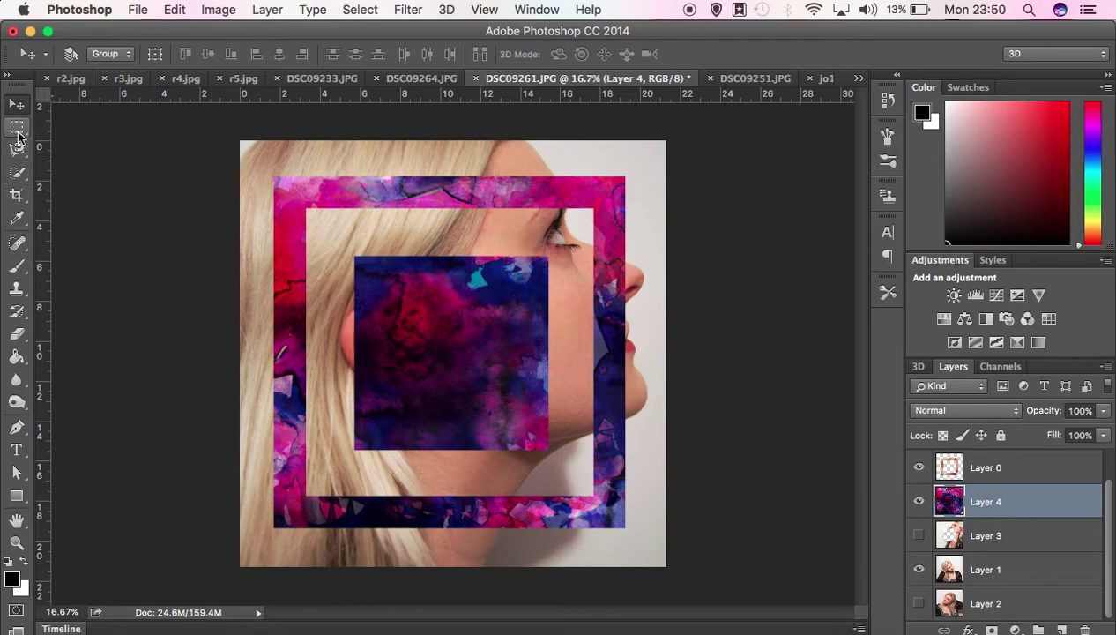
left_click(17, 128)
left_click_drag(383, 284, 551, 423)
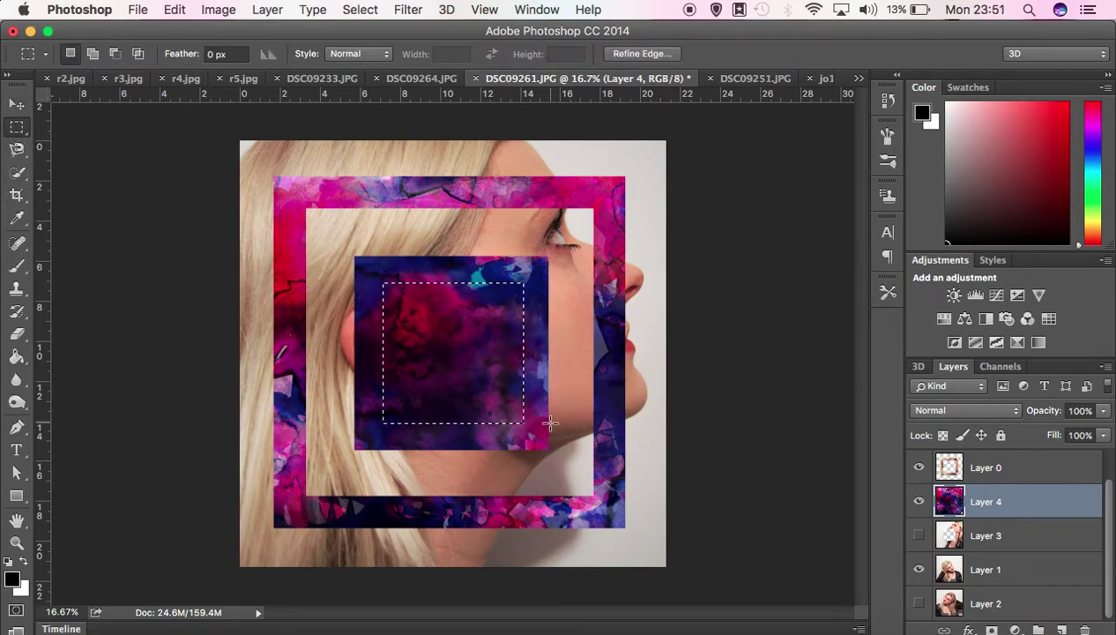
key("Delete")
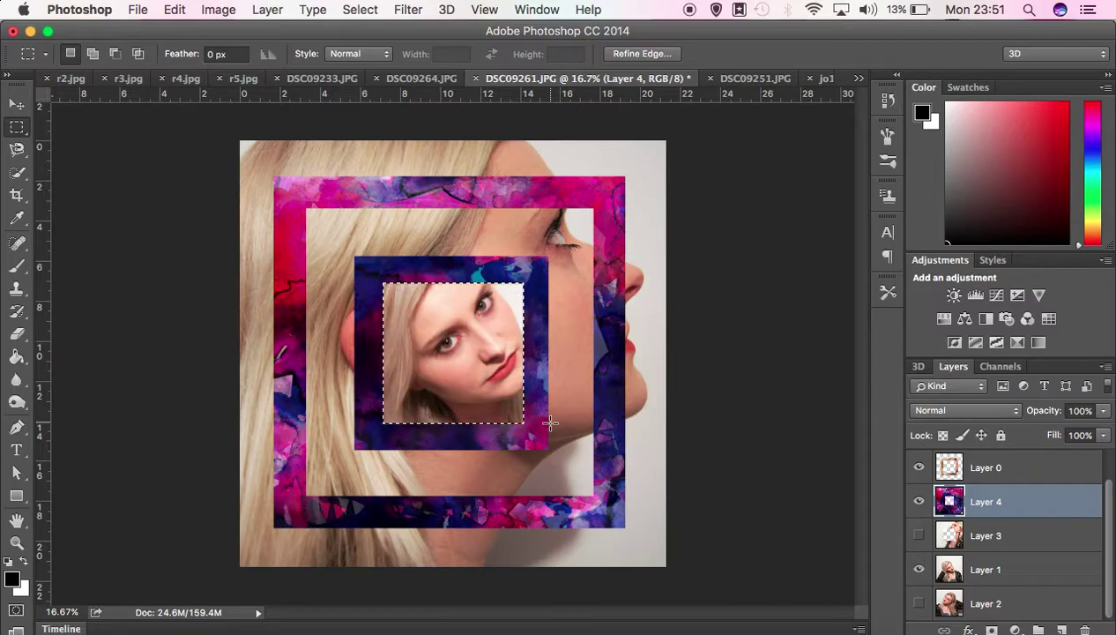
key("super+d")
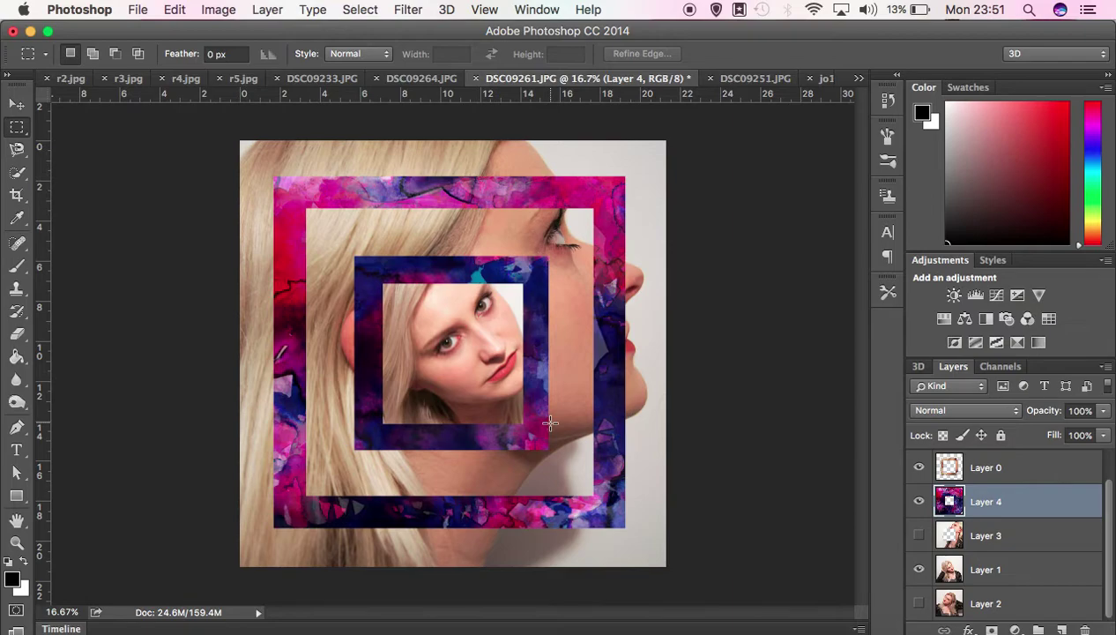
Toggle Layer 4 off, on, then off again, leaving only the nested portrait squares visible.
left_click(920, 502)
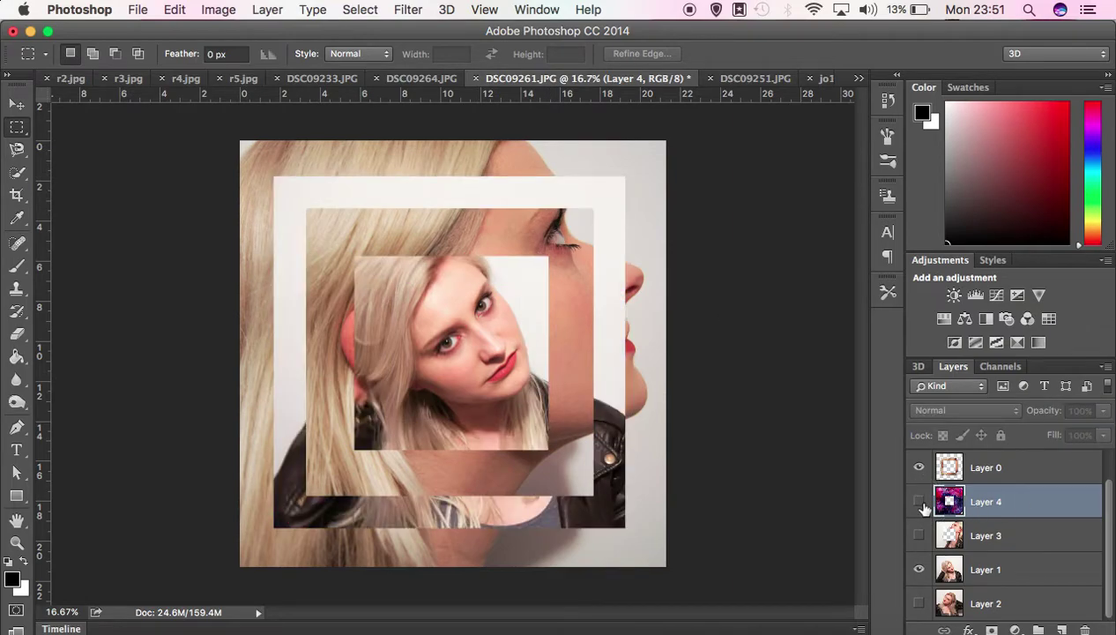
left_click(920, 501)
left_click(920, 501)
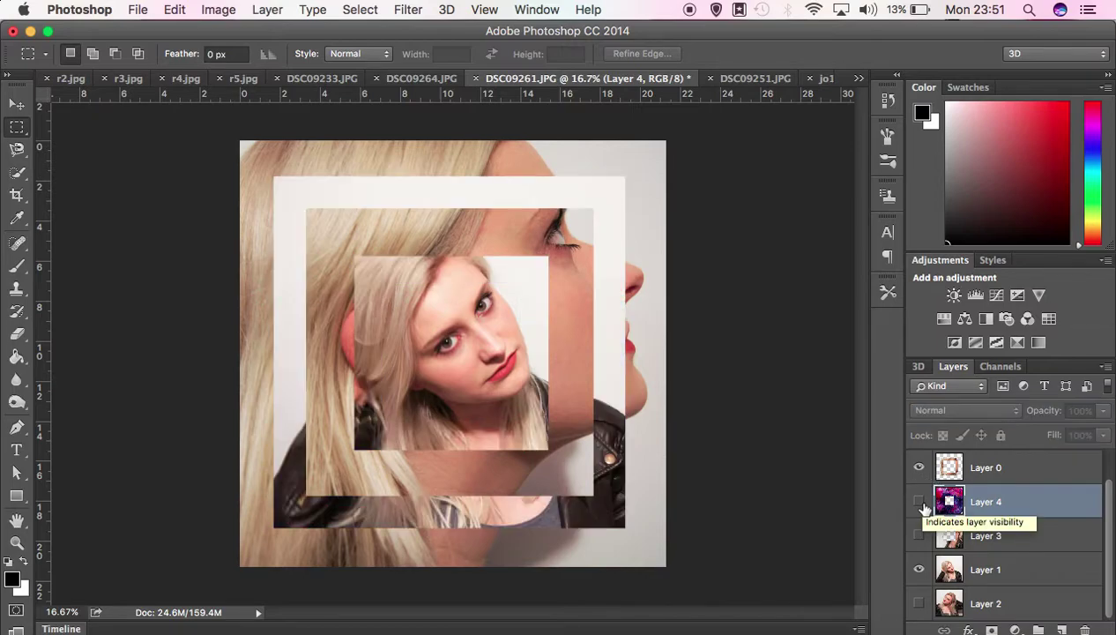